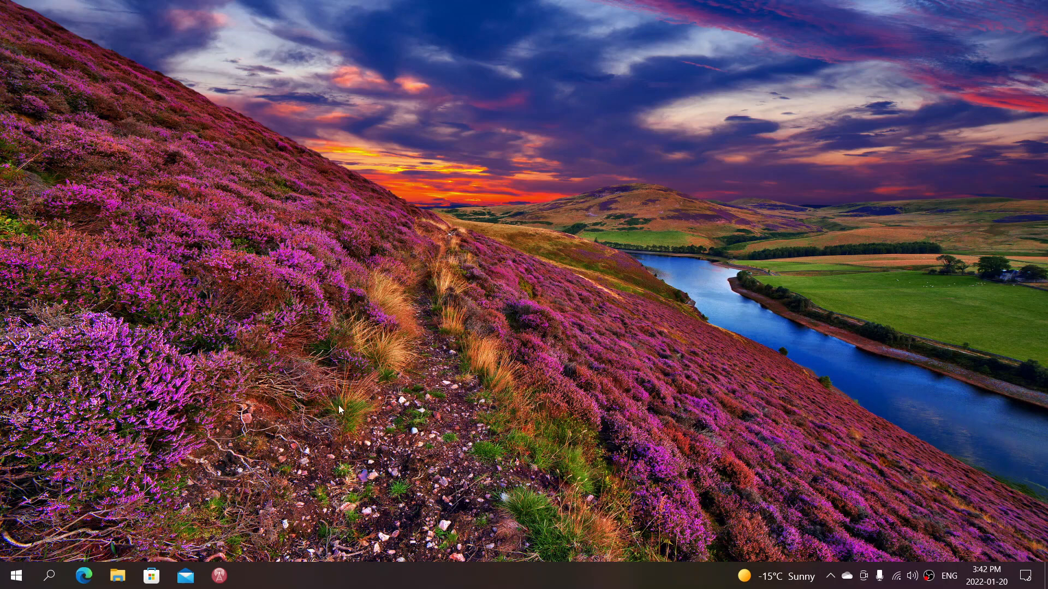
Search the taskbar for "hyp" so Hyper-V Manager appears as the best match
click(49, 576)
text(hyp)
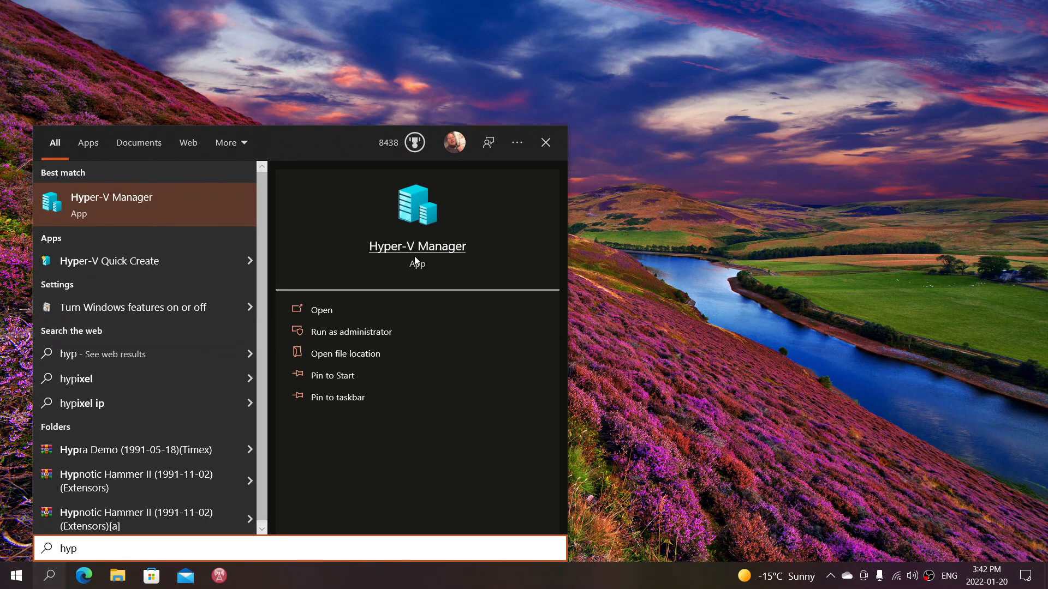
Launch Hyper-V Manager from the search results and view the local virtualization server
click(418, 246)
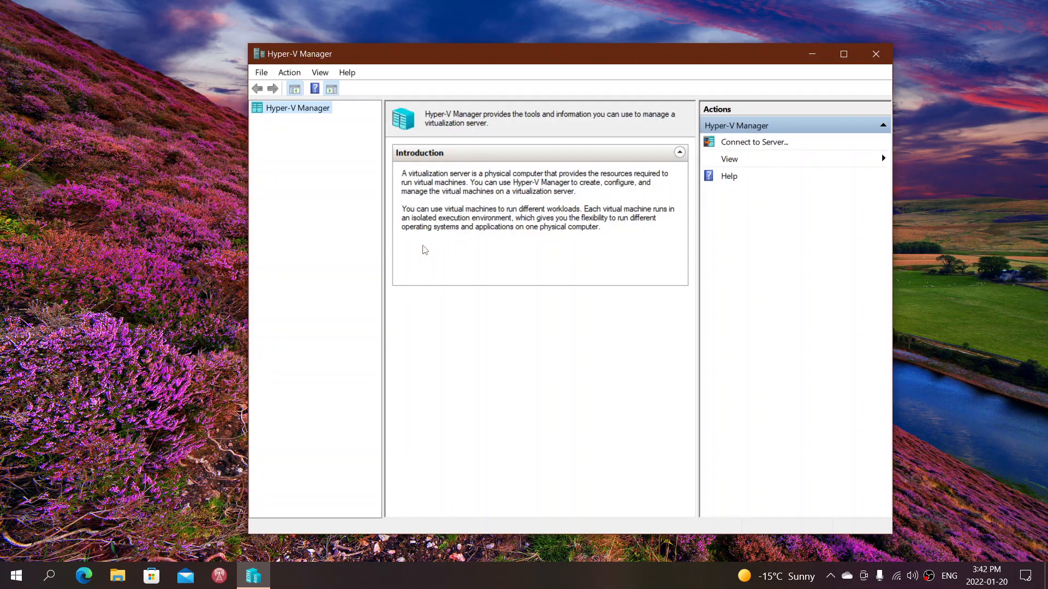